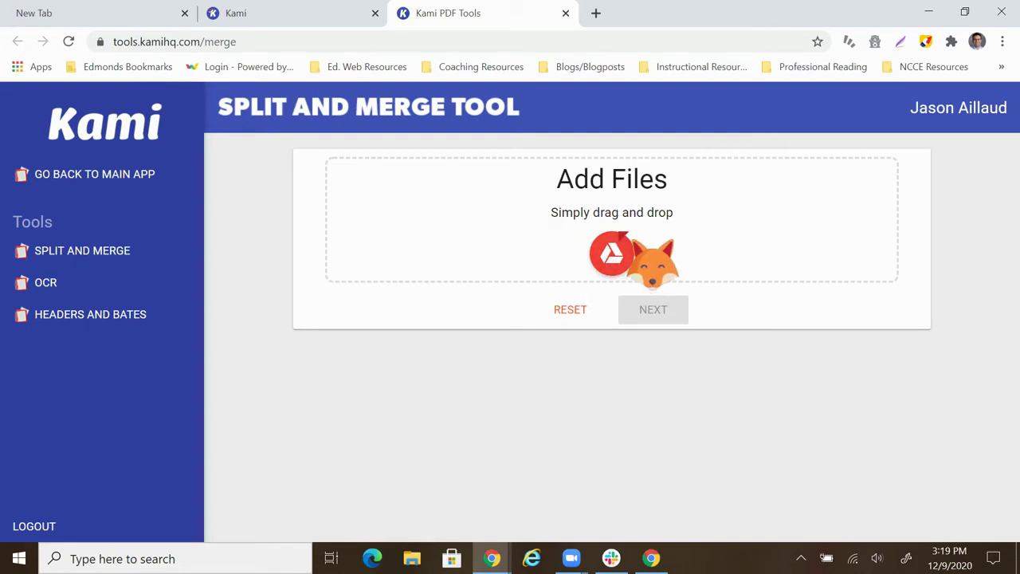
Add the Homework and Remembering Volume 1 PDF from Google Drive's Math Expressions PDFs, Fifth Grade folder
click(621, 236)
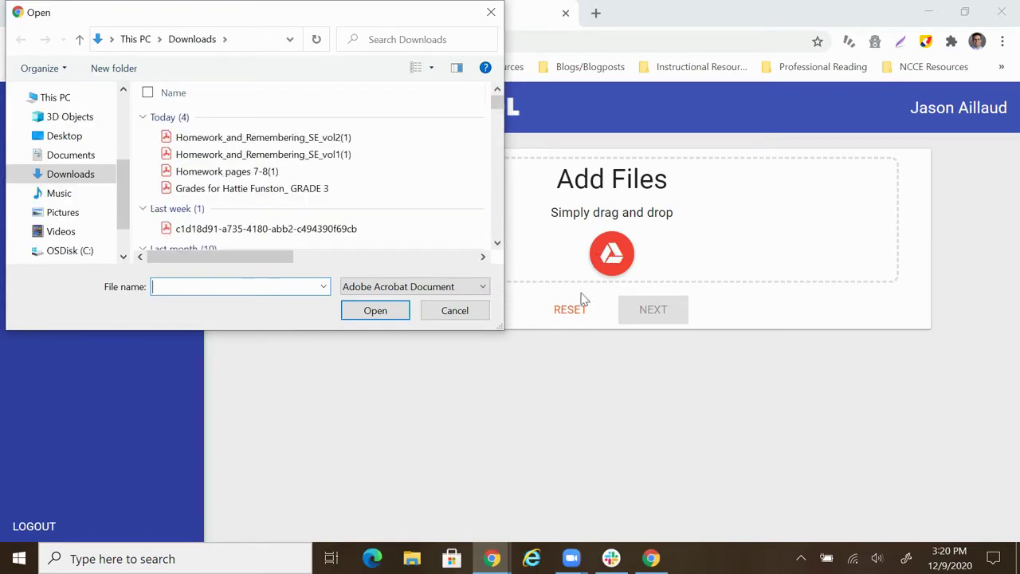
click(450, 313)
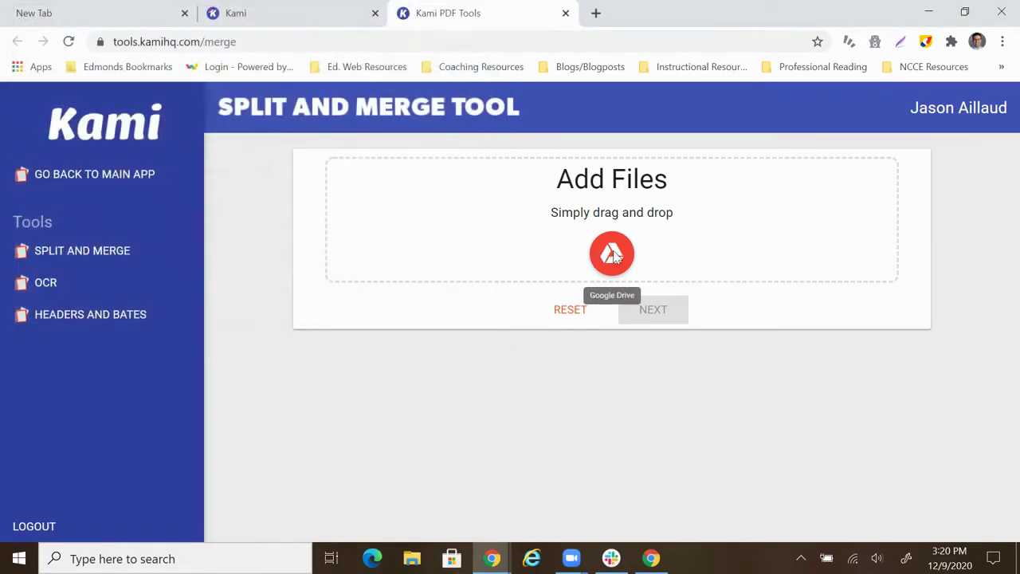
click(608, 265)
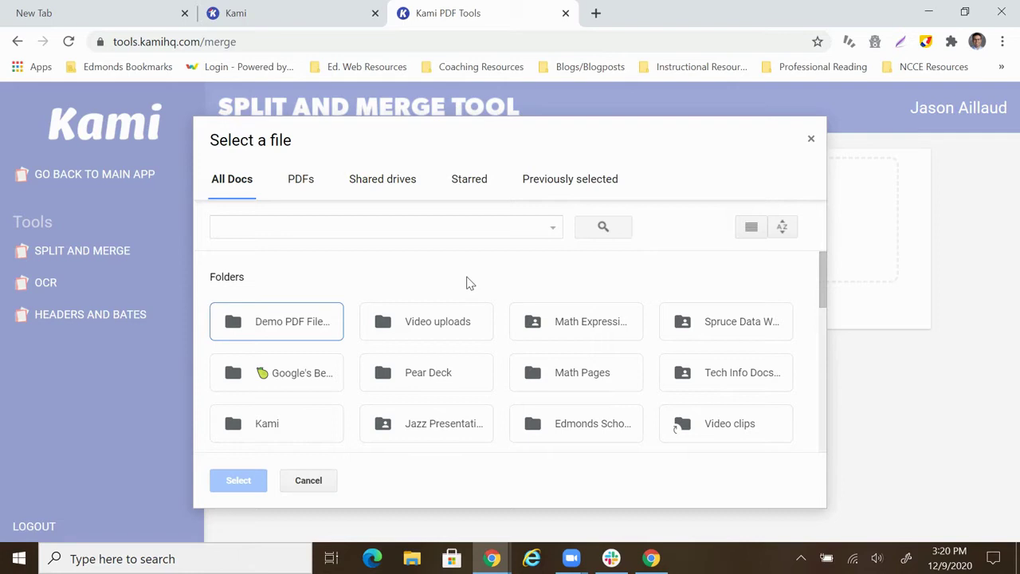
double_click(585, 337)
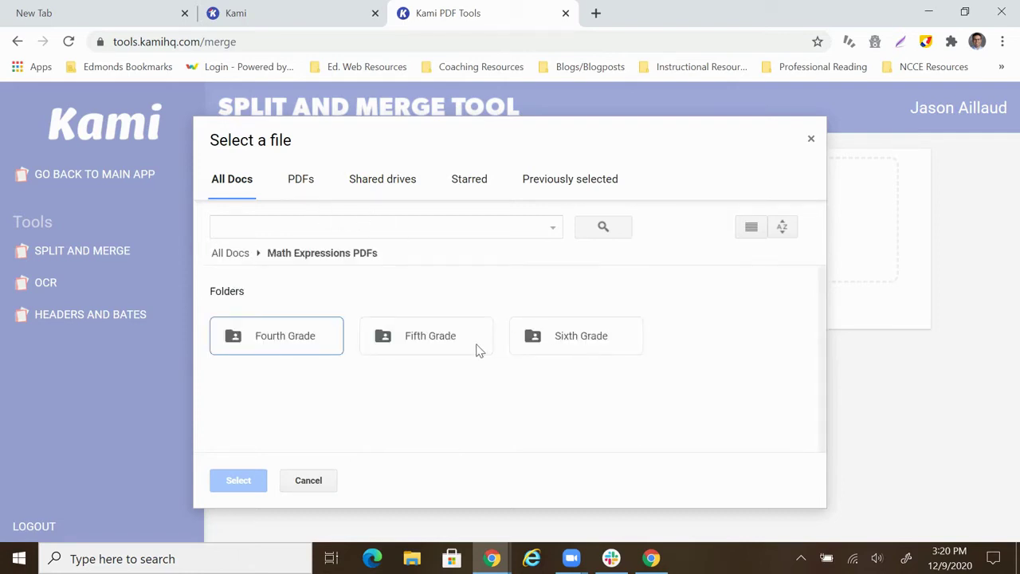
double_click(426, 338)
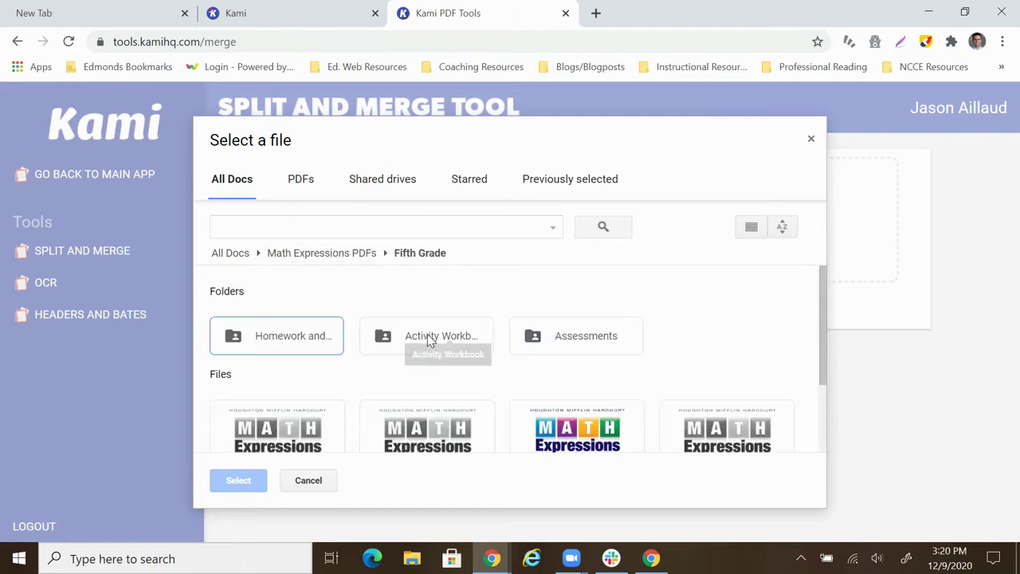
scroll(431, 343, down, 1)
double_click(425, 384)
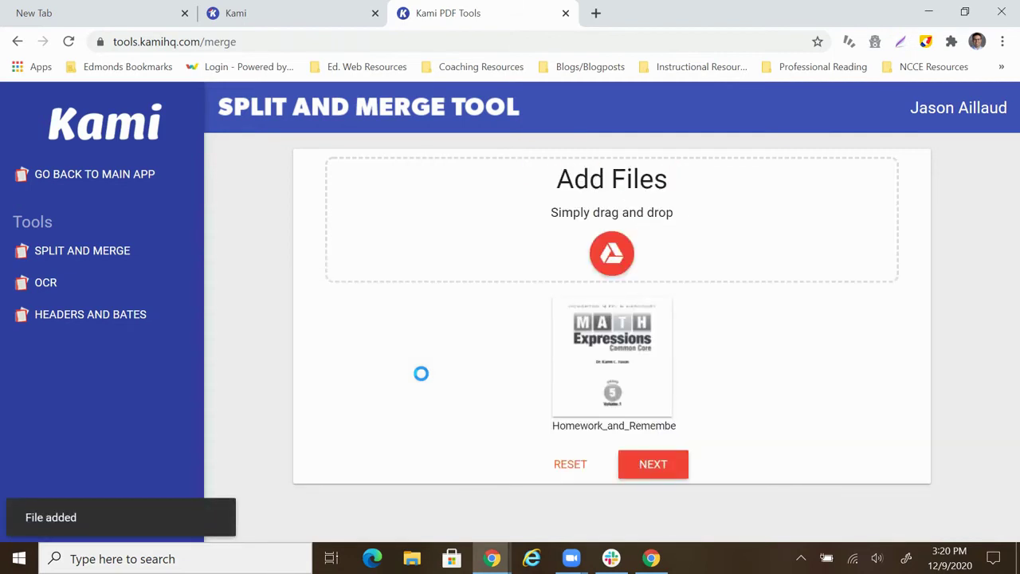
Continue to split mode and move pages 3 and 4 of the workbook into a new separate file
click(653, 465)
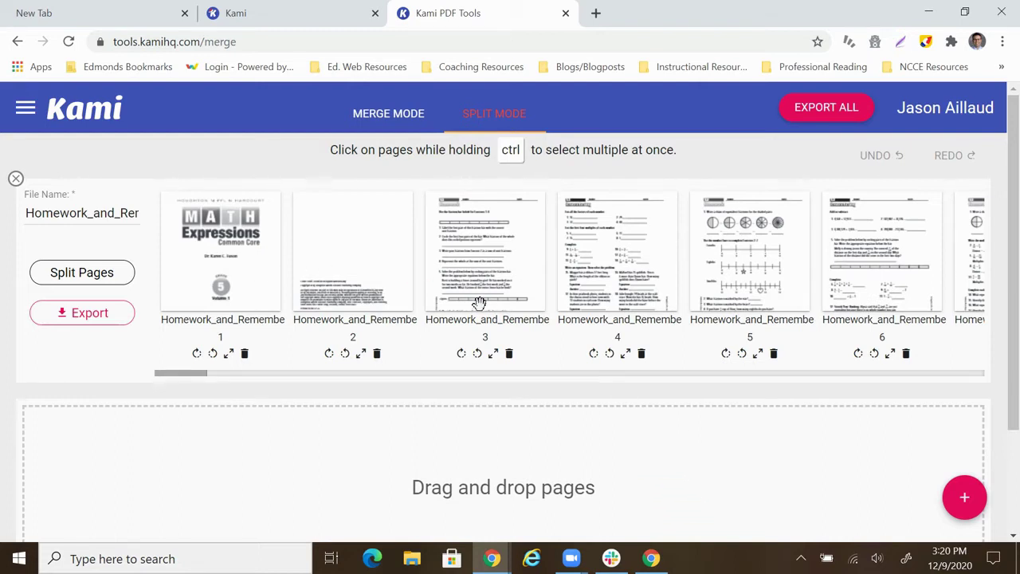
drag(200, 377, 117, 394)
click(466, 239)
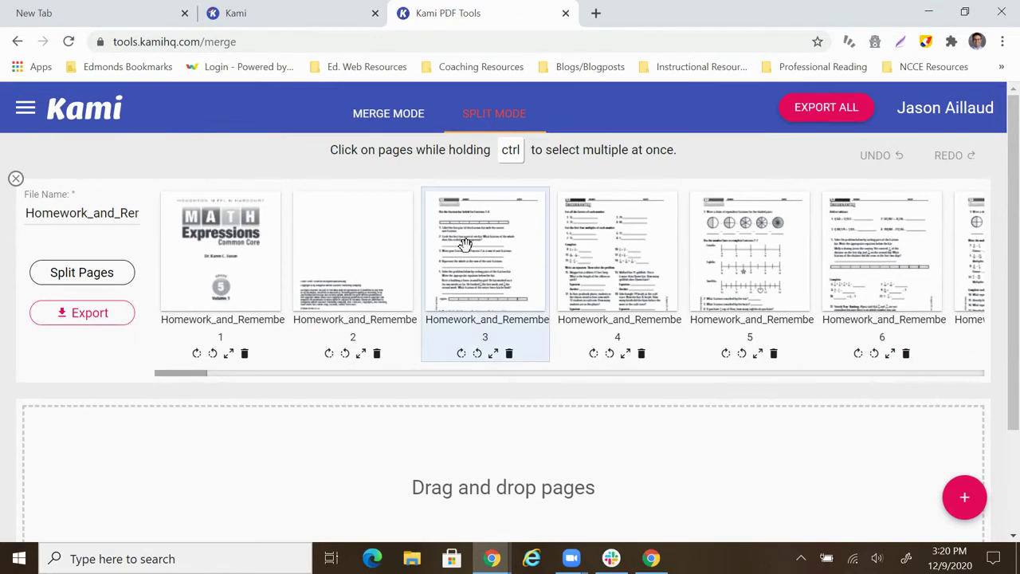
drag(467, 239, 165, 417)
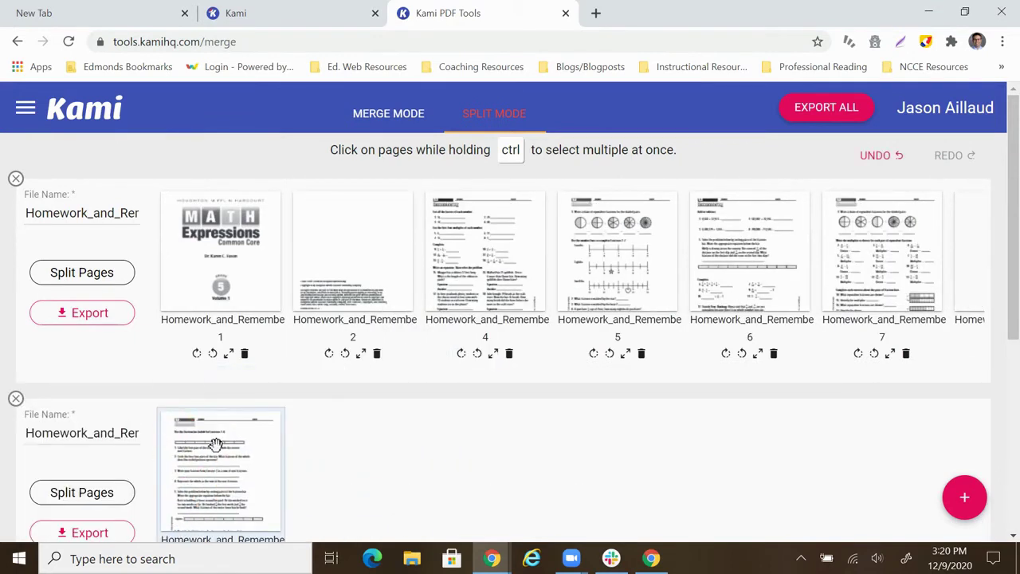
drag(477, 233, 373, 440)
Export the new file containing pages 3 and 4 with the Download Files option and check its pages in the downloaded PDF
scroll(667, 372, down, 2)
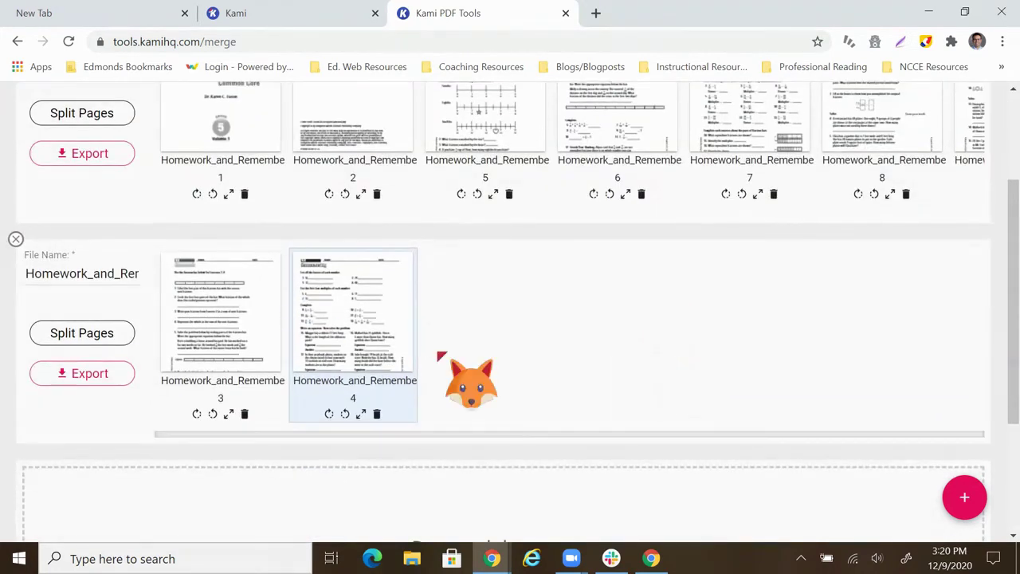
click(89, 374)
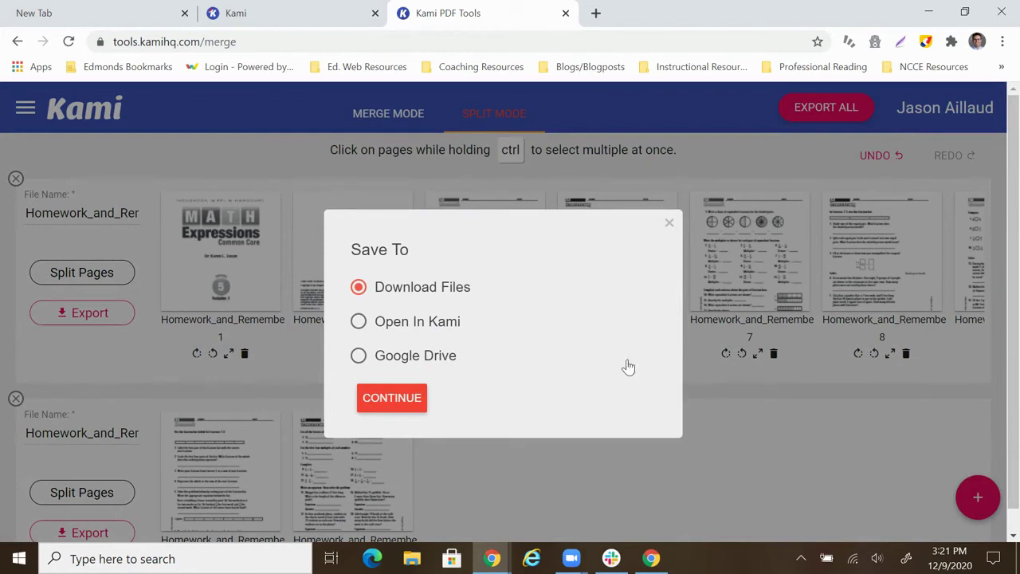
click(394, 358)
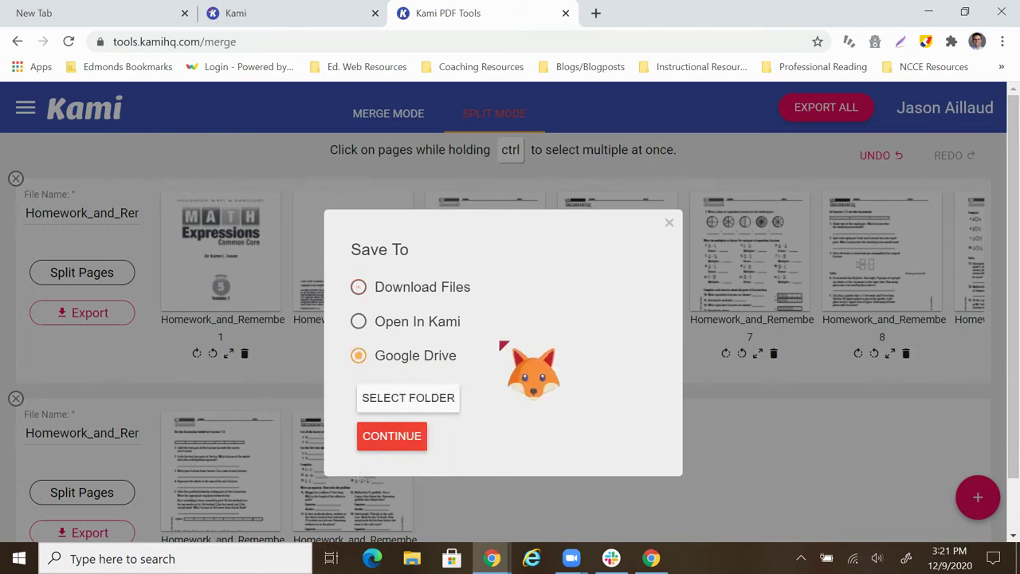
click(420, 292)
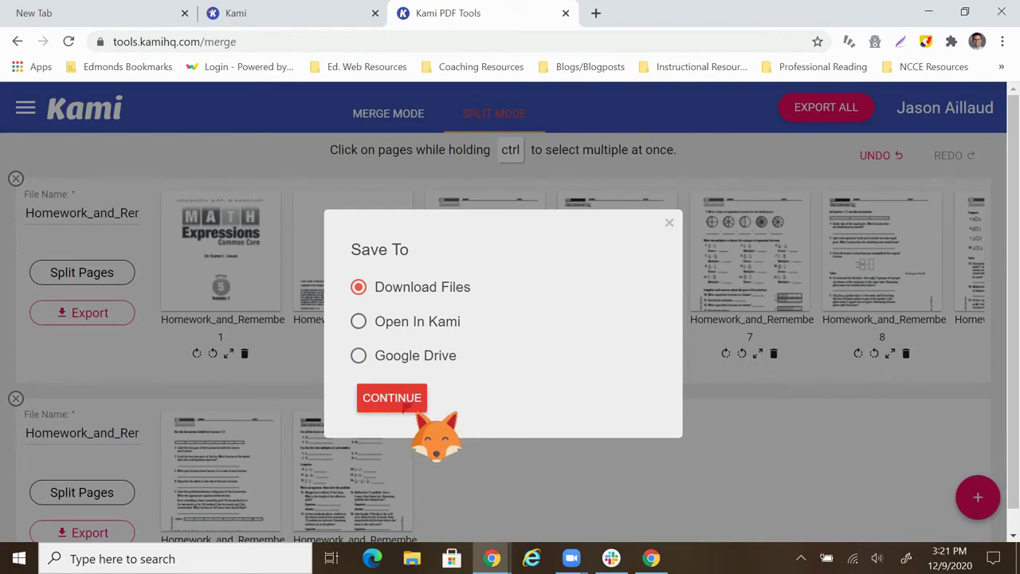
click(403, 402)
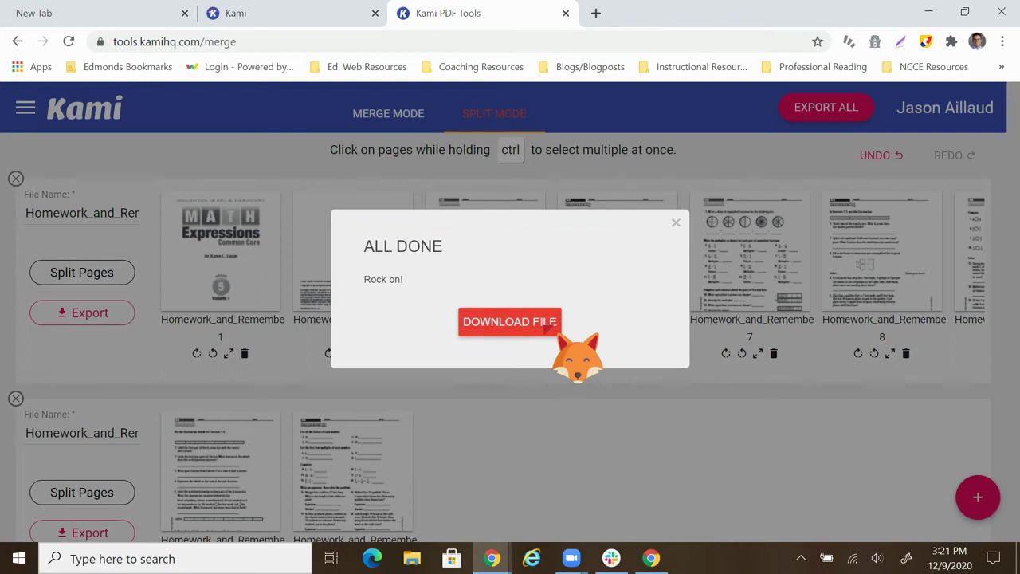
click(547, 327)
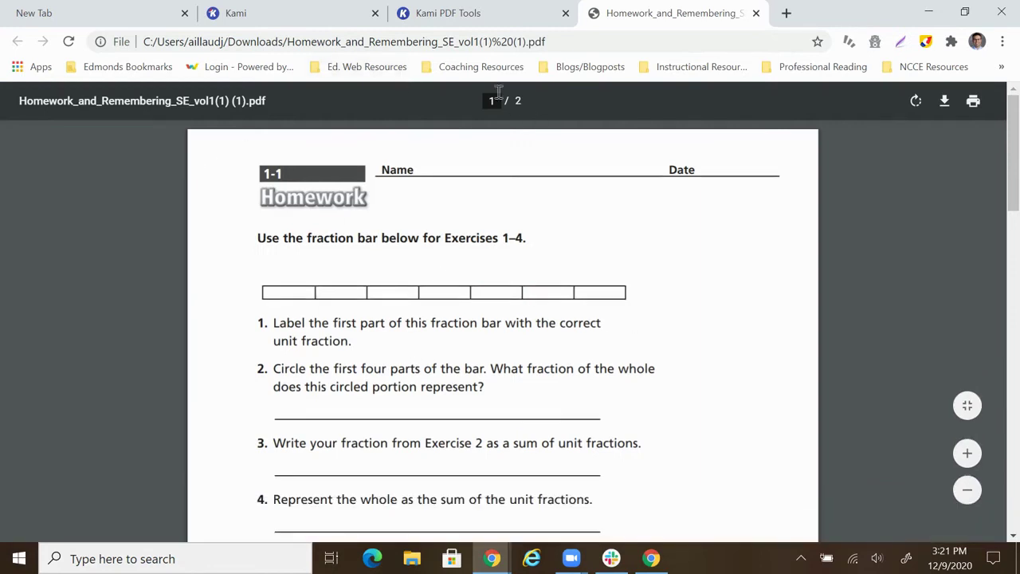
scroll(586, 320, down, 10)
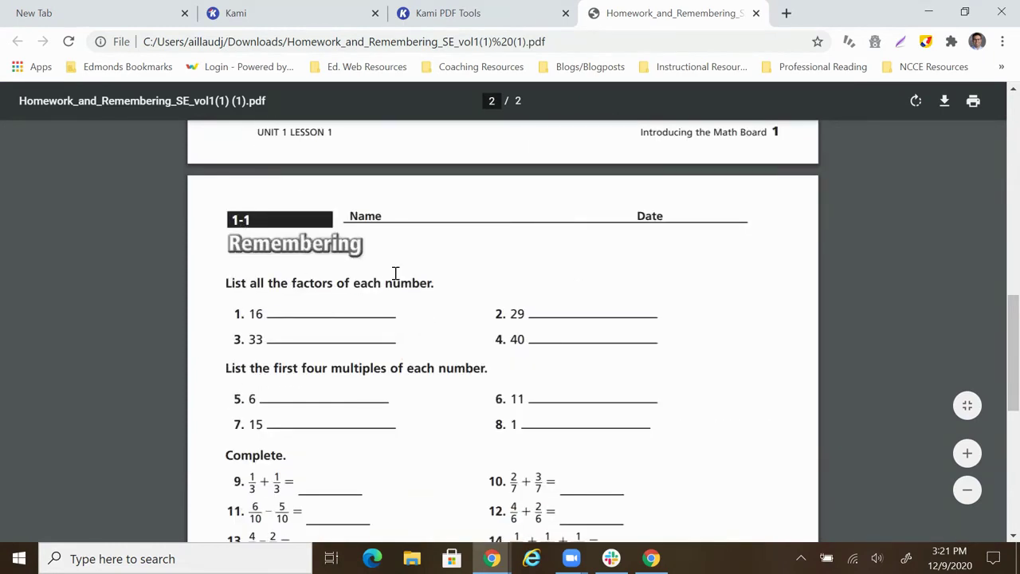
scroll(402, 307, up, 5)
scroll(378, 335, up, 3)
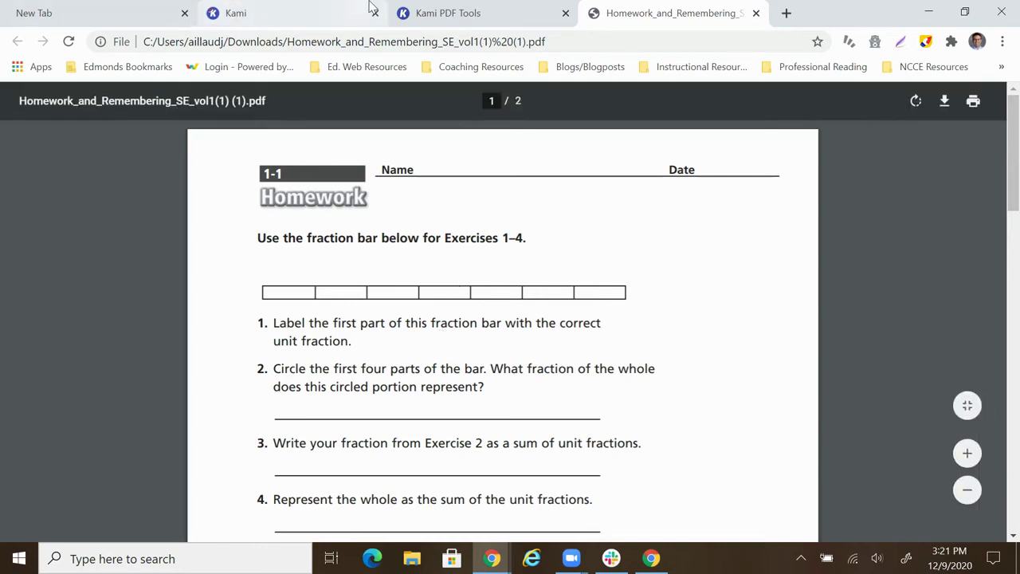
Return to the Kami home page and open a new Split & Merge session
click(276, 12)
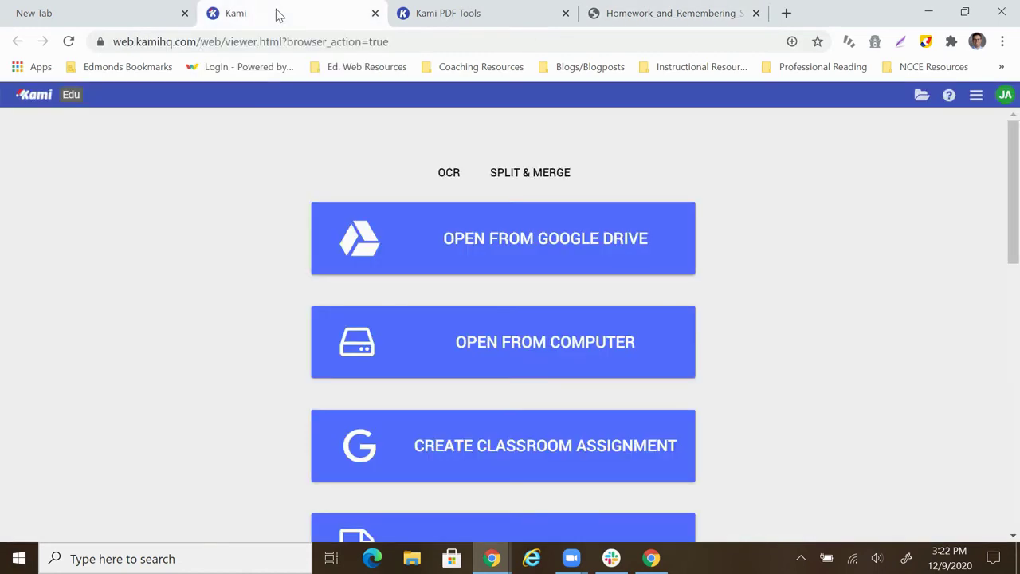
click(450, 14)
click(312, 22)
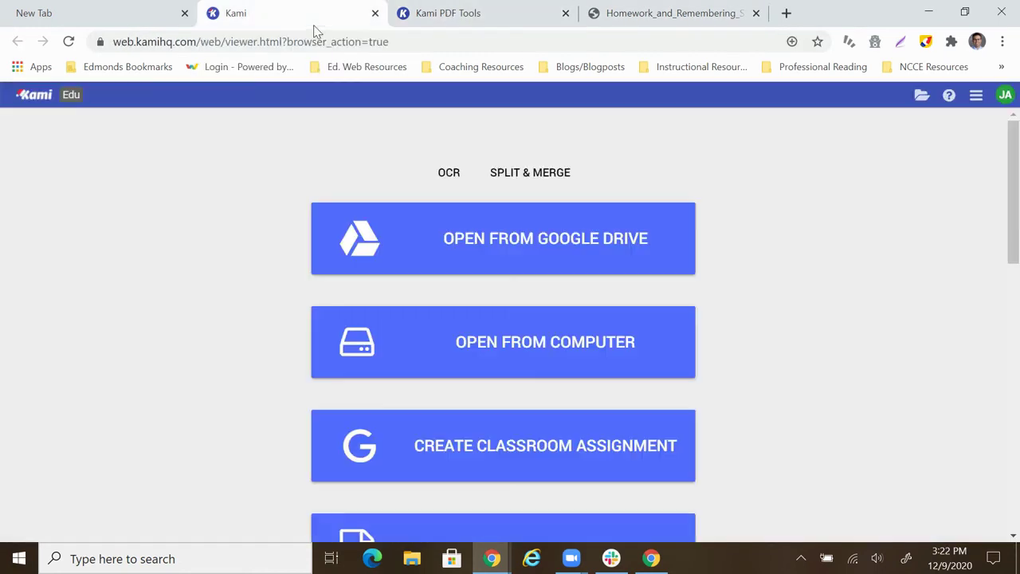
click(520, 175)
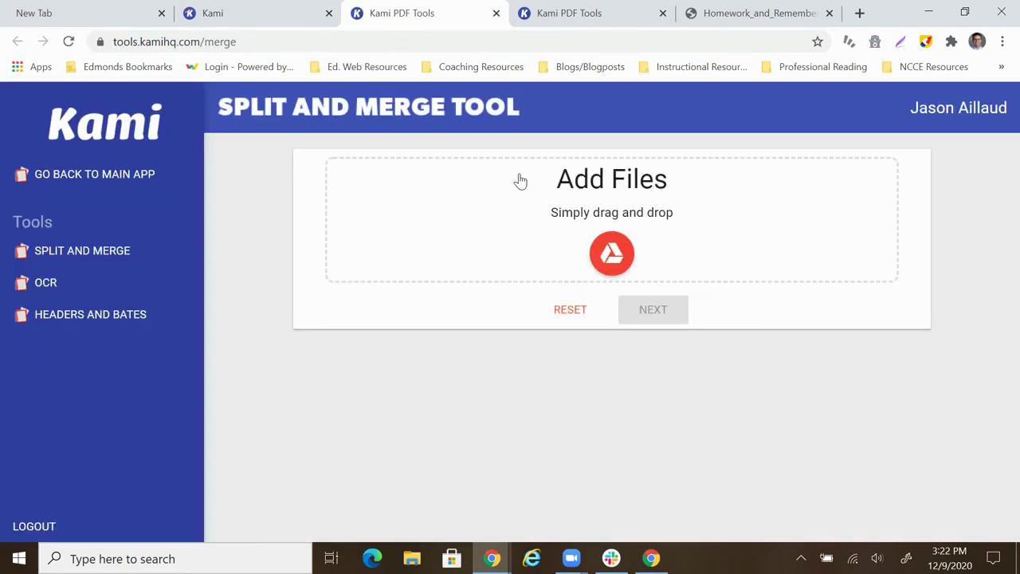
Add the Writing Inequalities and Using Substitutions PDFs from the Demo PDF Files folder in Google Drive
click(615, 255)
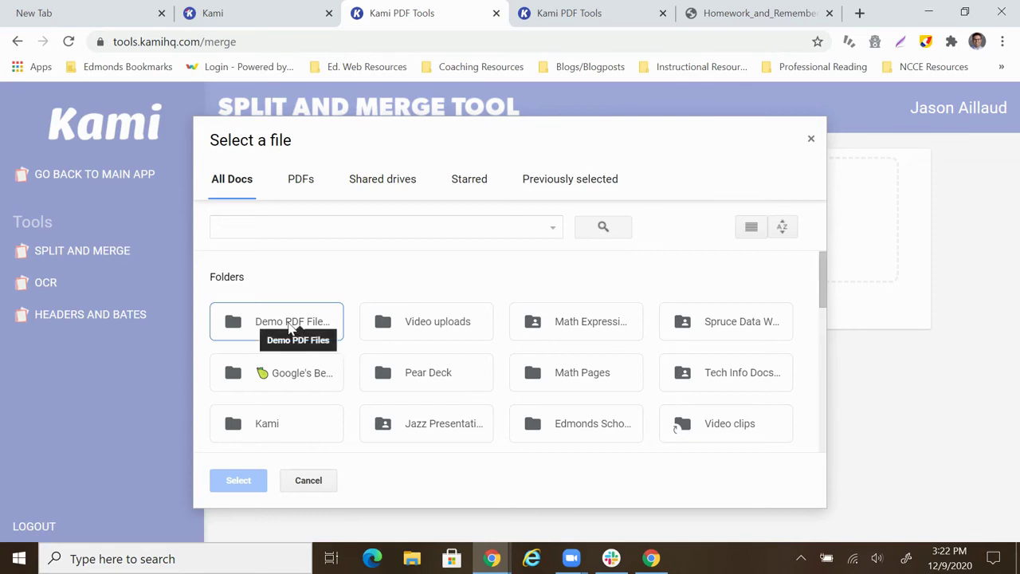
double_click(254, 325)
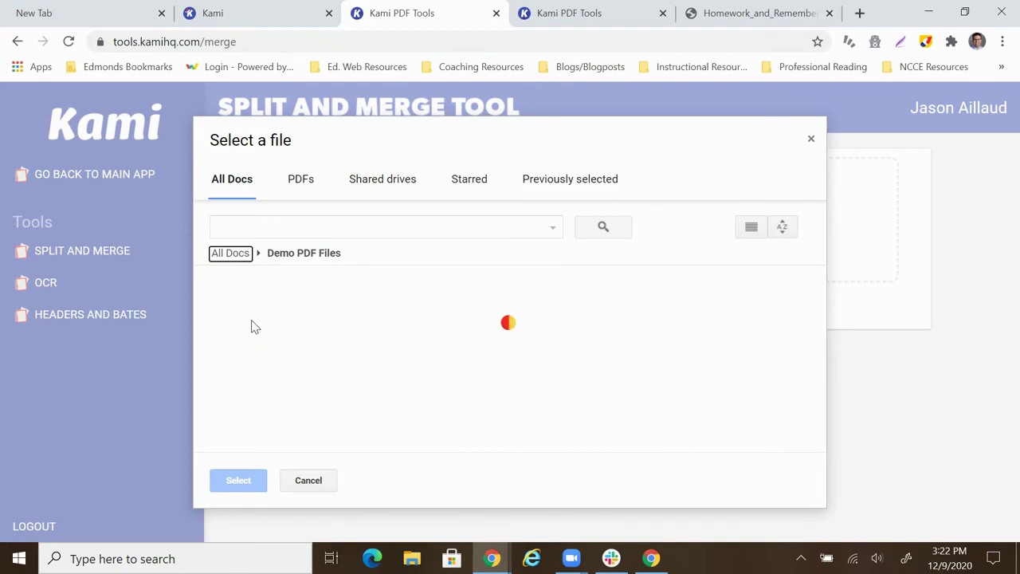
click(291, 360)
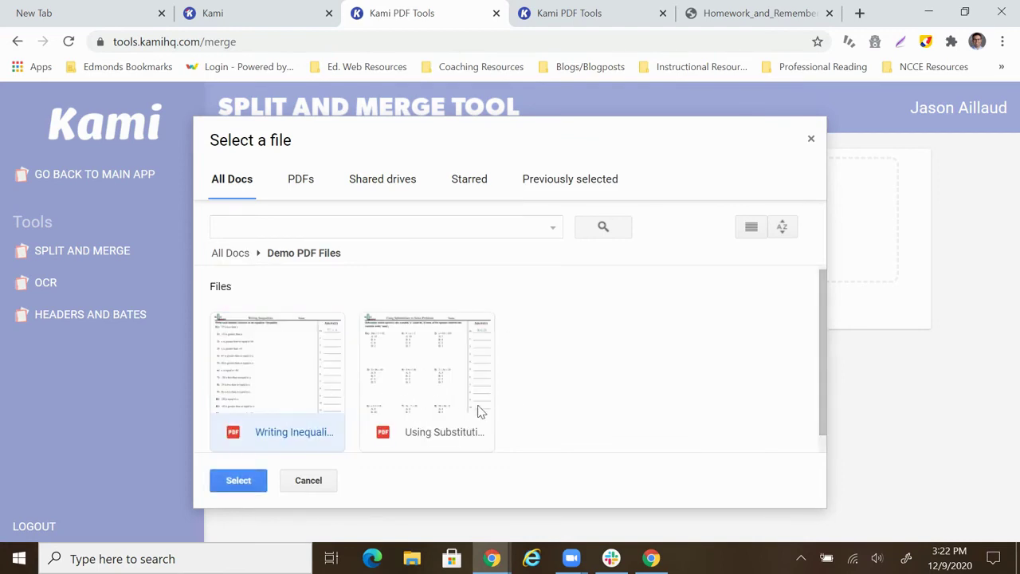
click(413, 359)
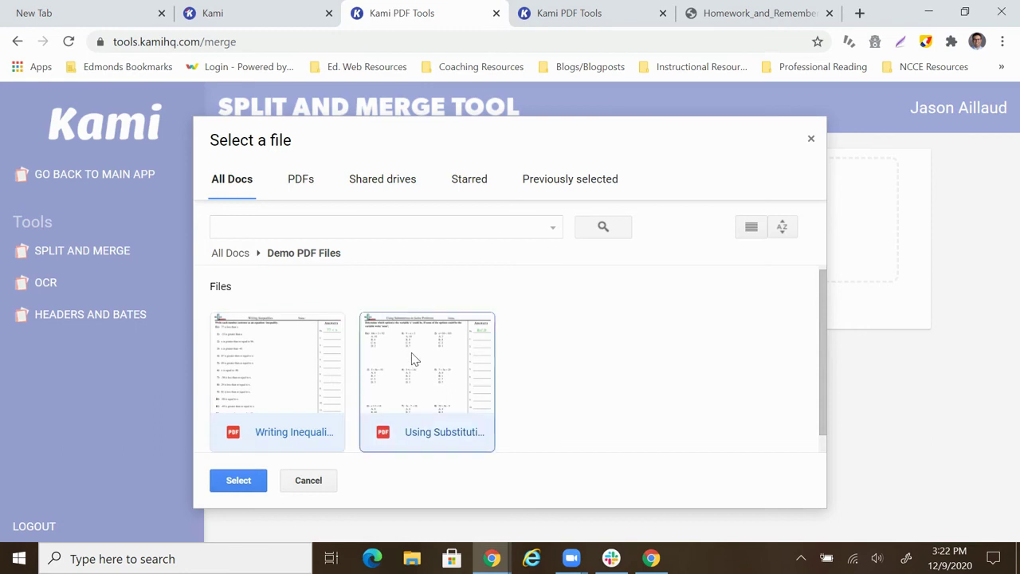
click(245, 483)
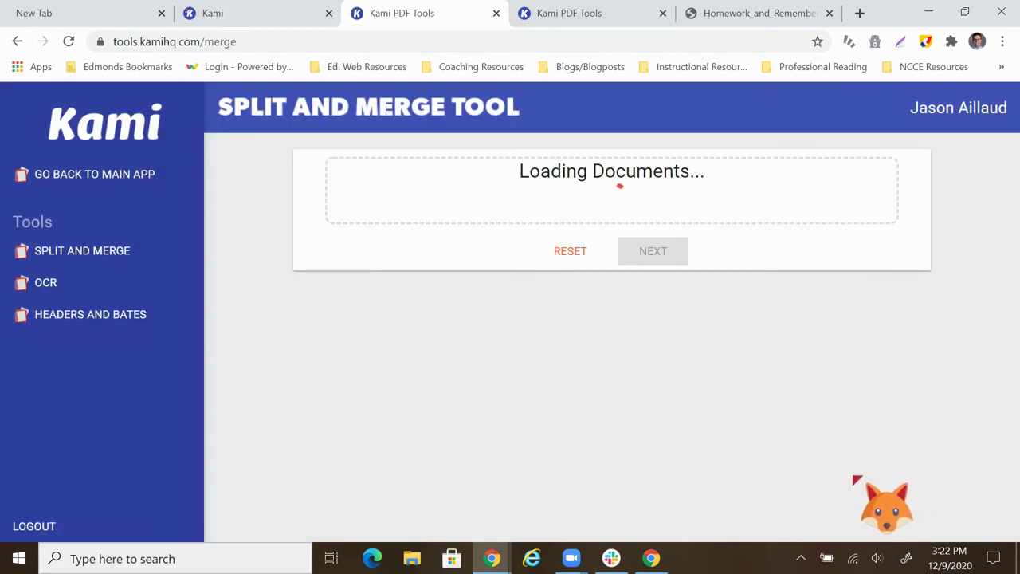
mouse_move(520, 350)
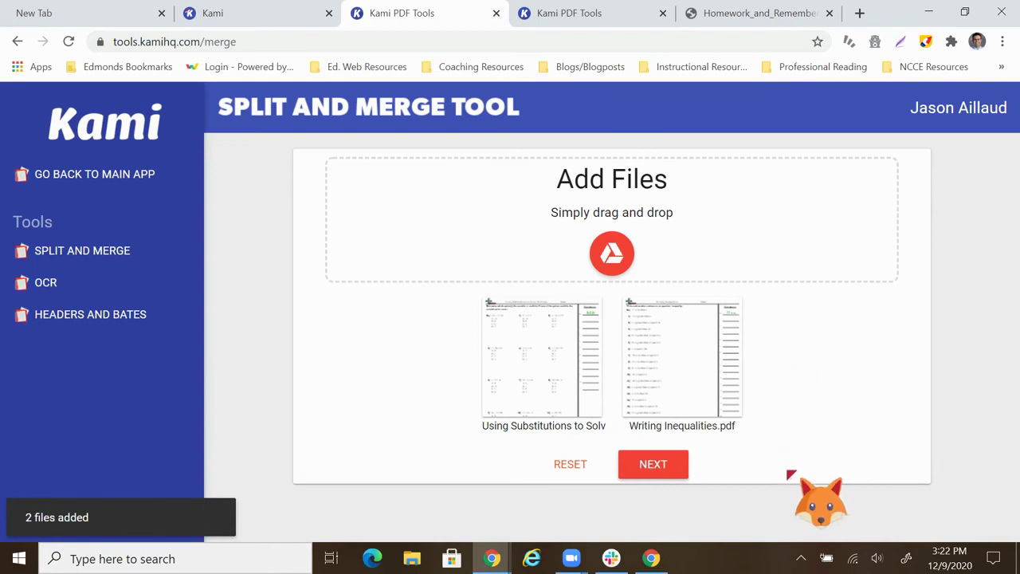
Continue to merge mode and place Writing Inequalities.pdf before the Using Substitutions file
click(686, 464)
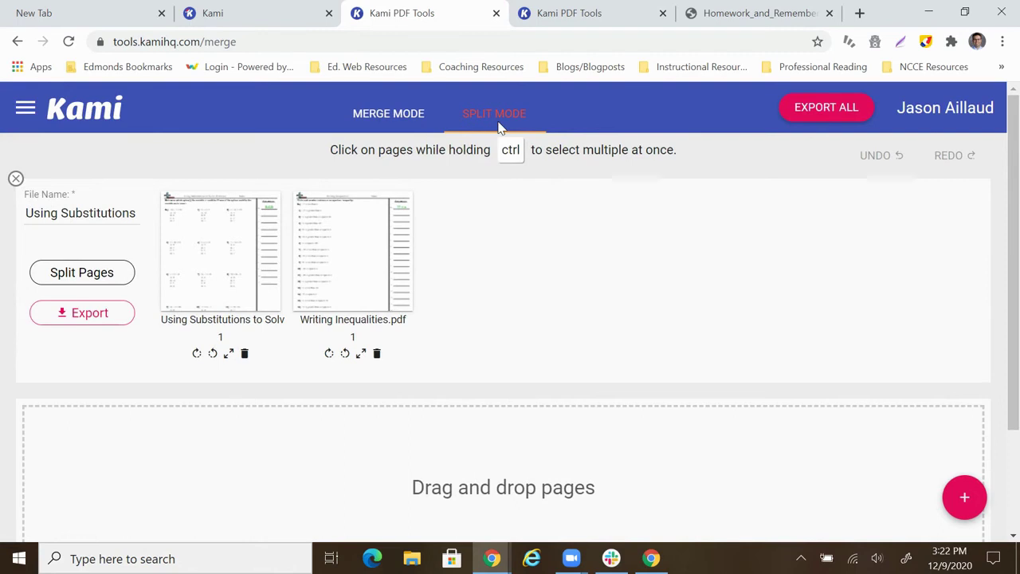
click(407, 115)
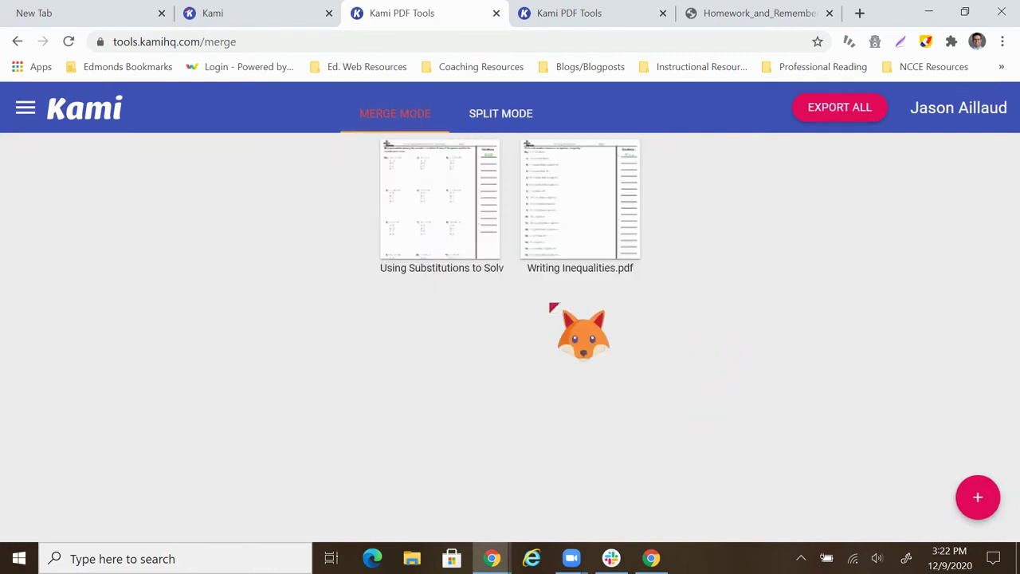
drag(550, 304, 481, 287)
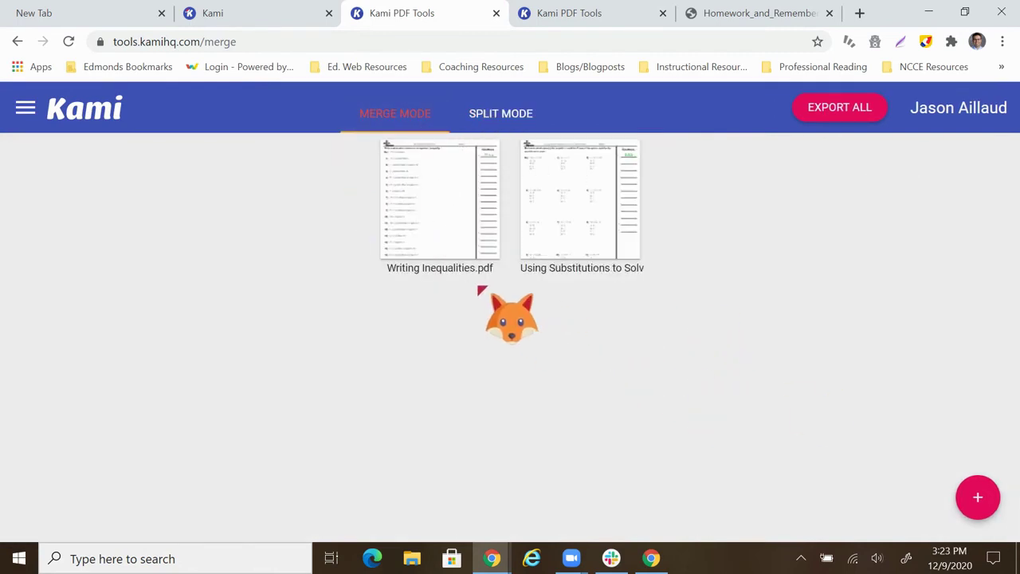
Export the merged document with the Download Files option and check both worksheets in the downloaded PDF
click(845, 113)
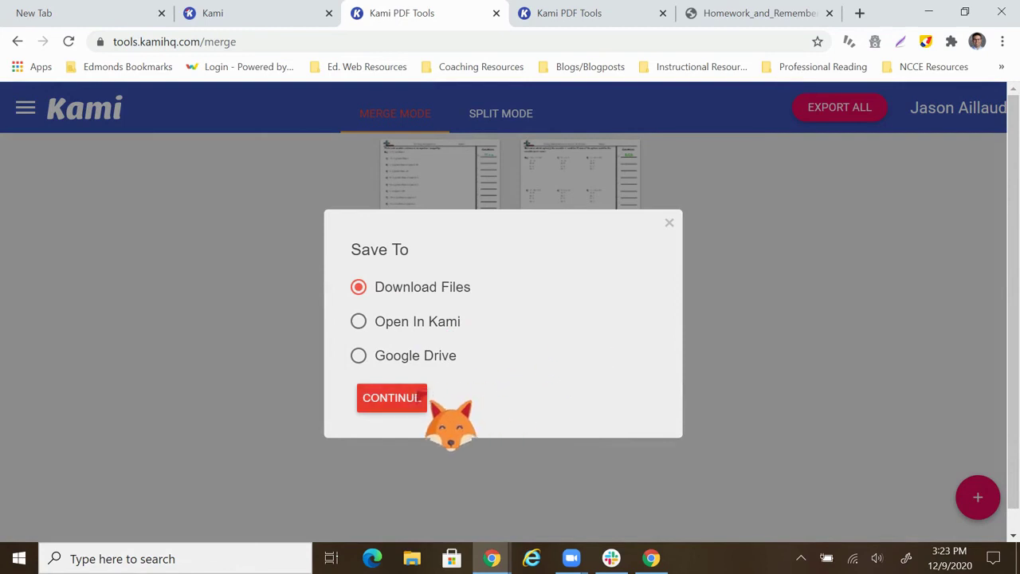
click(423, 398)
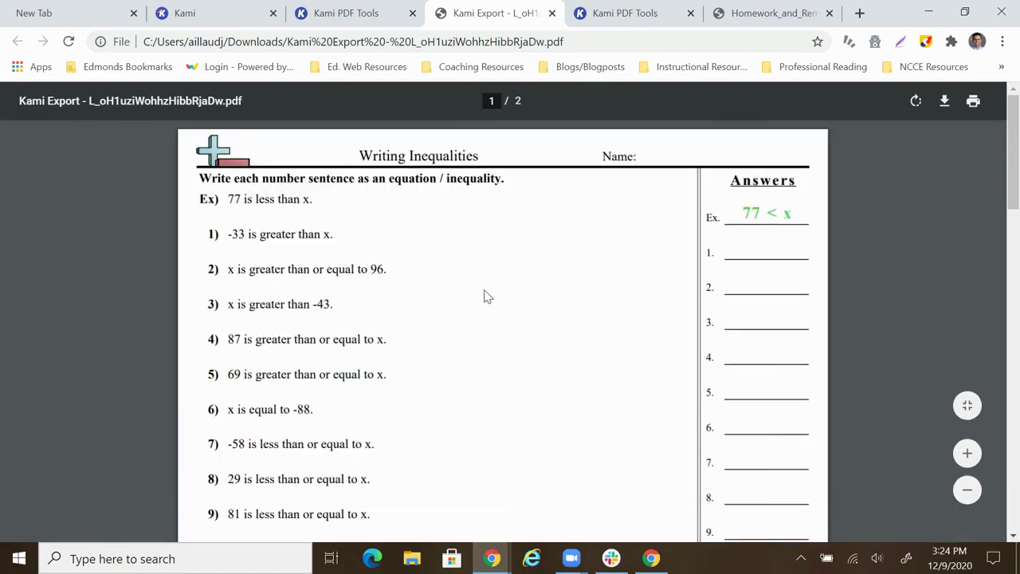
scroll(486, 294, down, 2)
scroll(485, 301, down, 10)
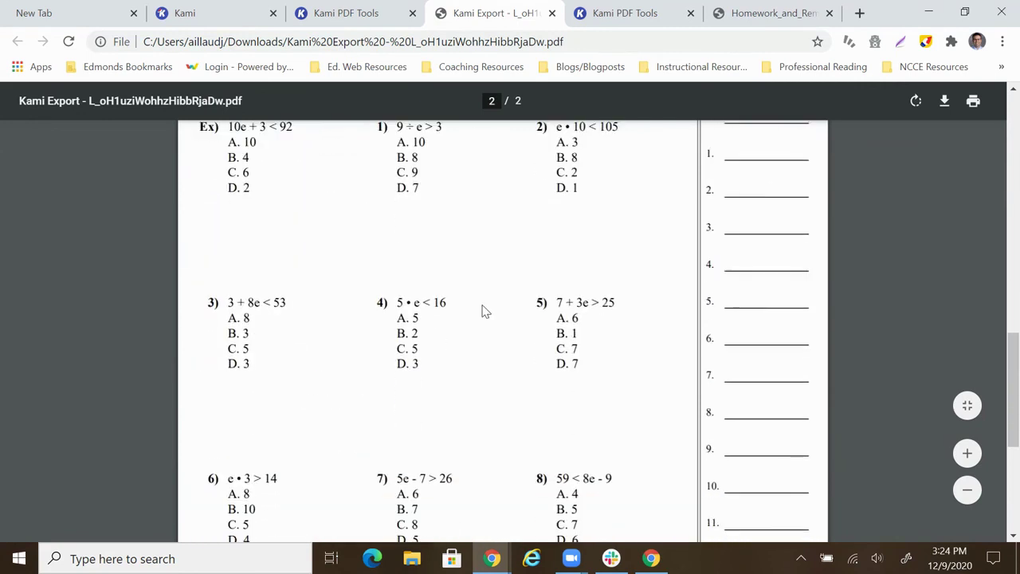
scroll(485, 311, up, 15)
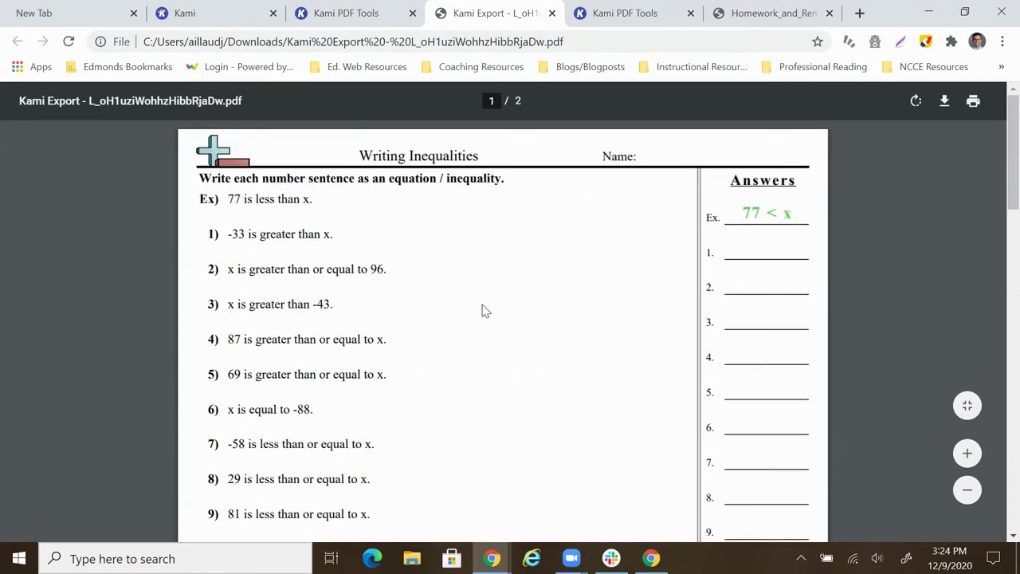